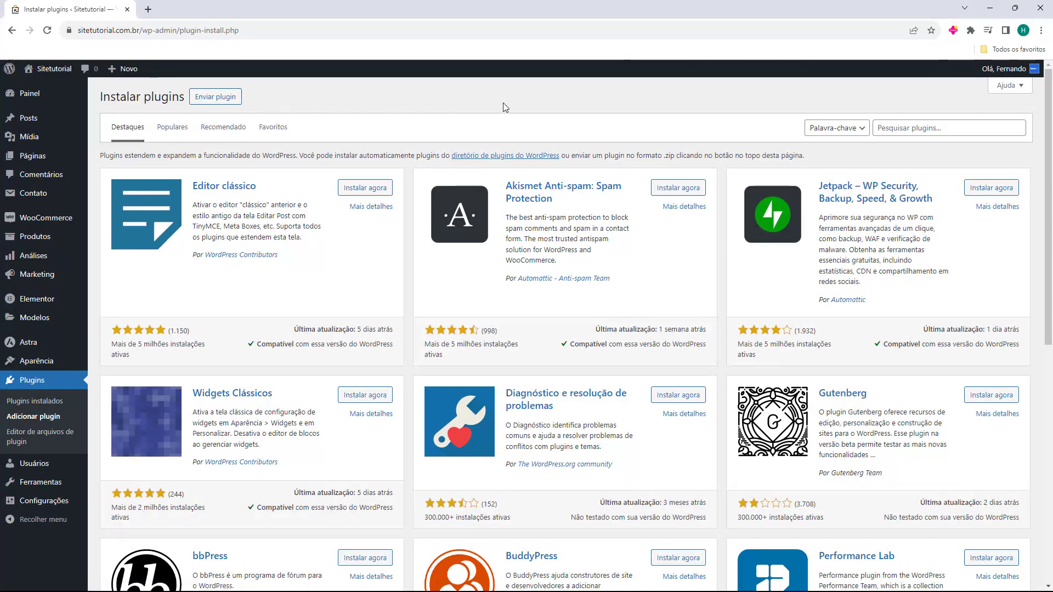
Search the plugin directory for 'wordfence'
left_click(888, 132)
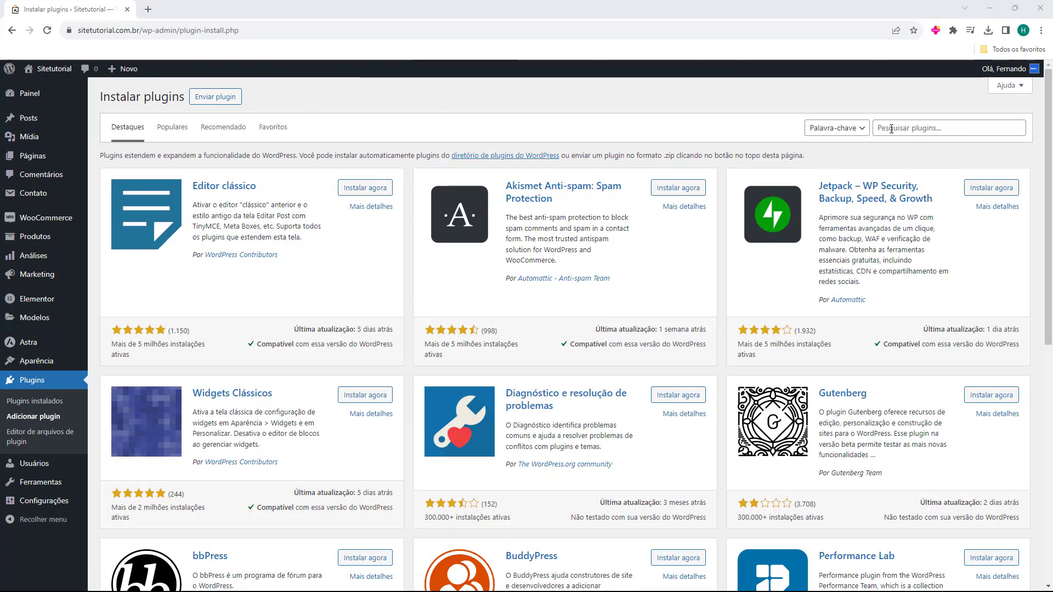
left_click(891, 129)
type("wordfence")
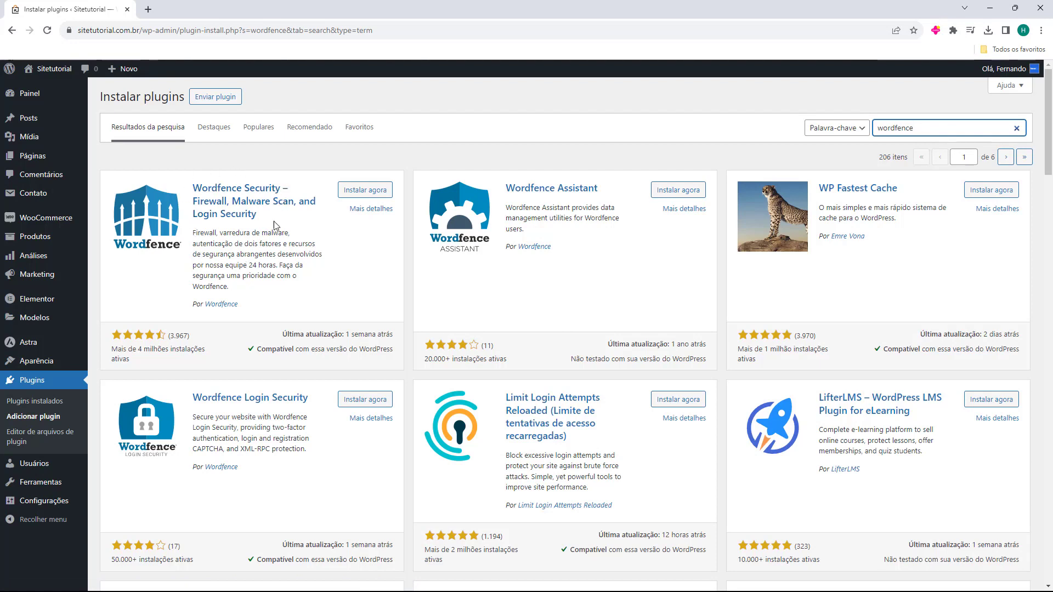
Install and activate Wordfence Security, then open the Get Your Wordfence License page
left_click(361, 193)
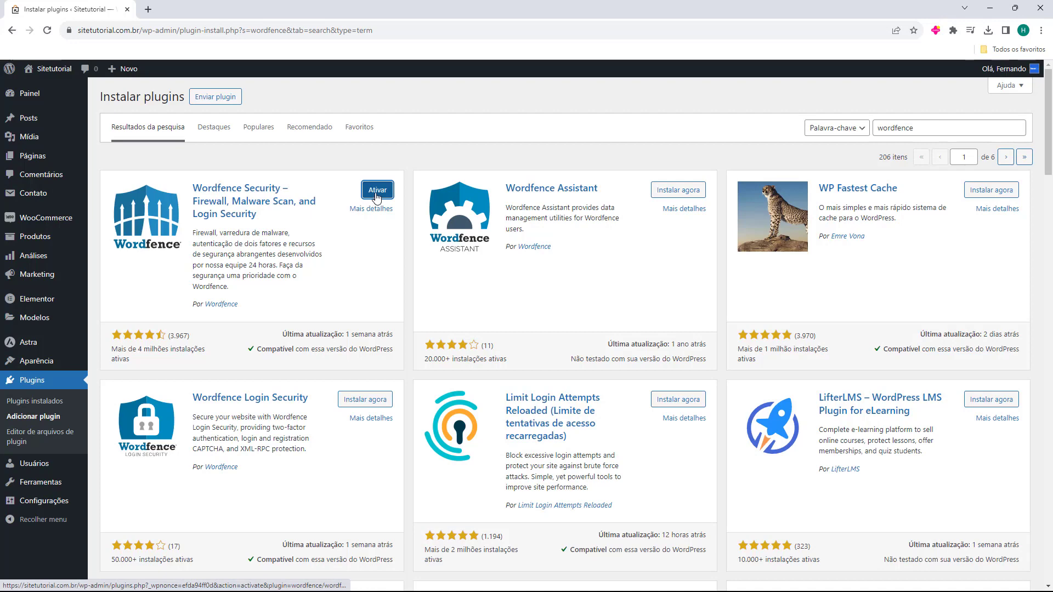
left_click(377, 191)
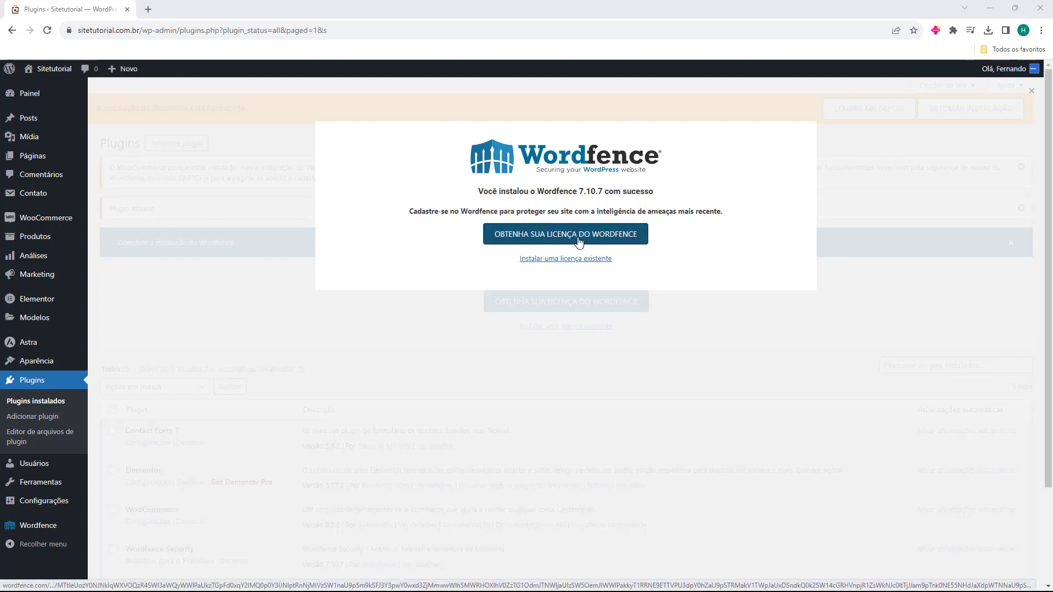
left_click(559, 242)
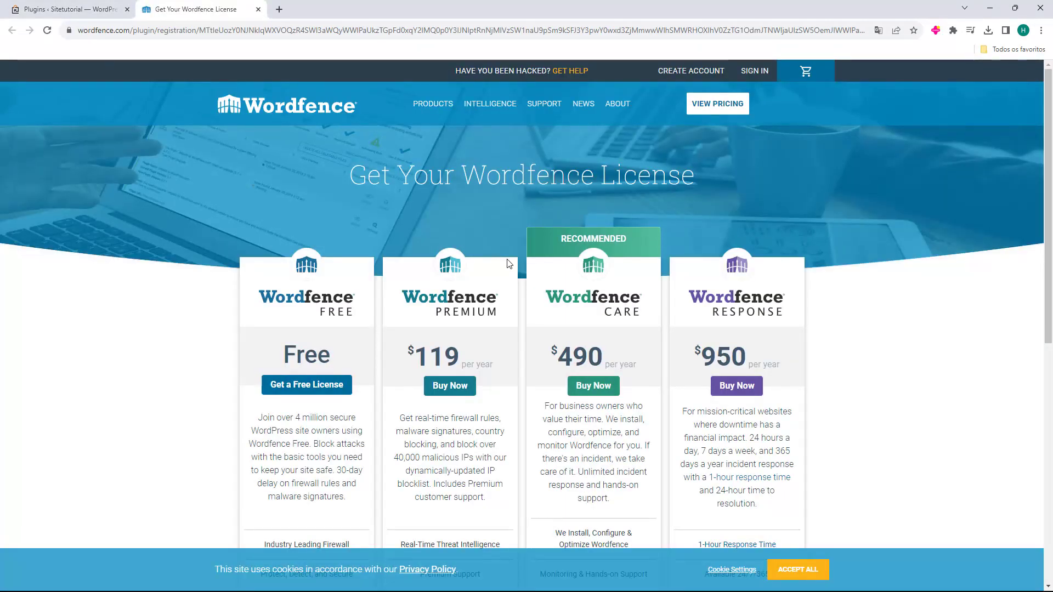
Choose Get a Free License under the Wordfence Free plan
scroll(509, 264, "down", 1)
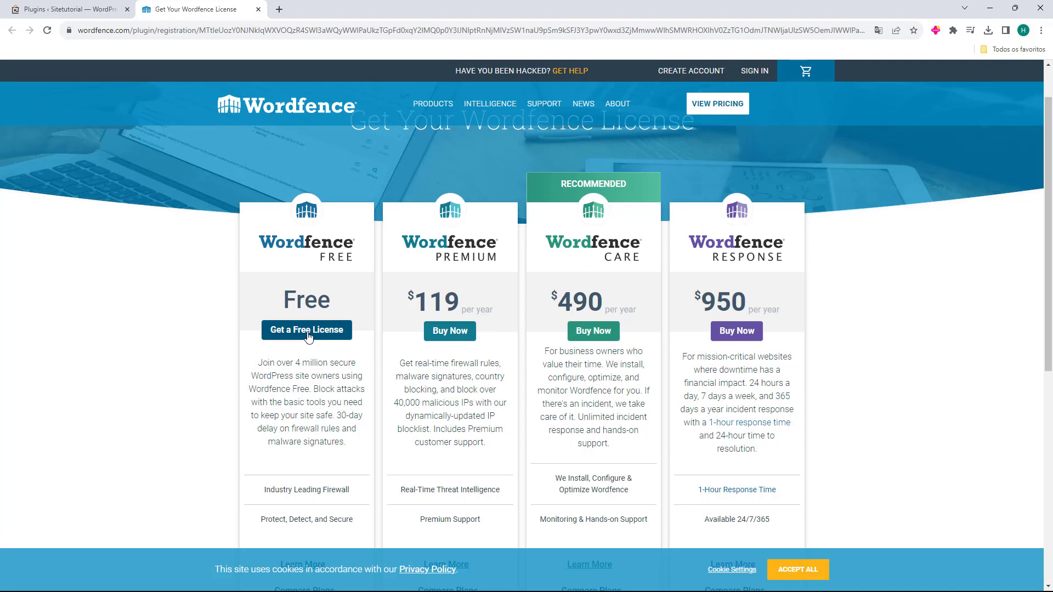
left_click(308, 336)
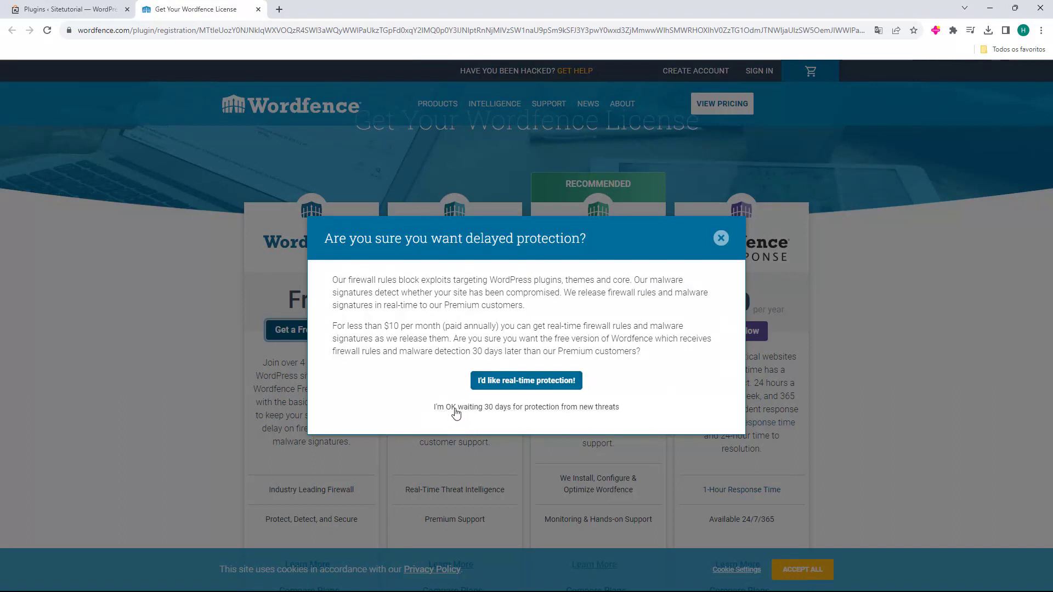
Accept waiting 30 days for new protections and enter the site's e-mail address
left_click(487, 408)
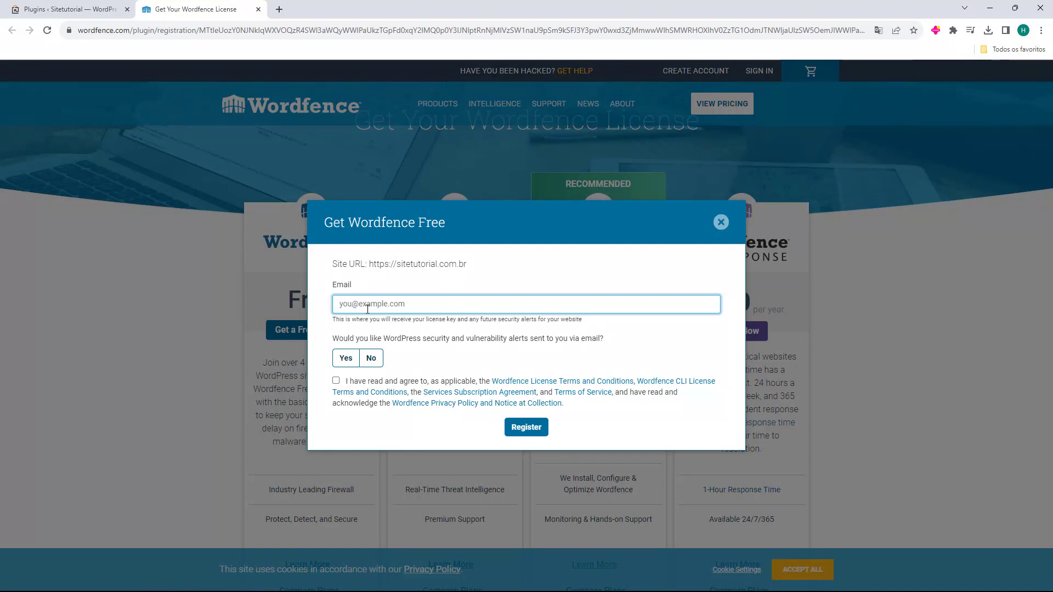
left_click_drag(334, 338, 403, 338)
left_click(337, 338)
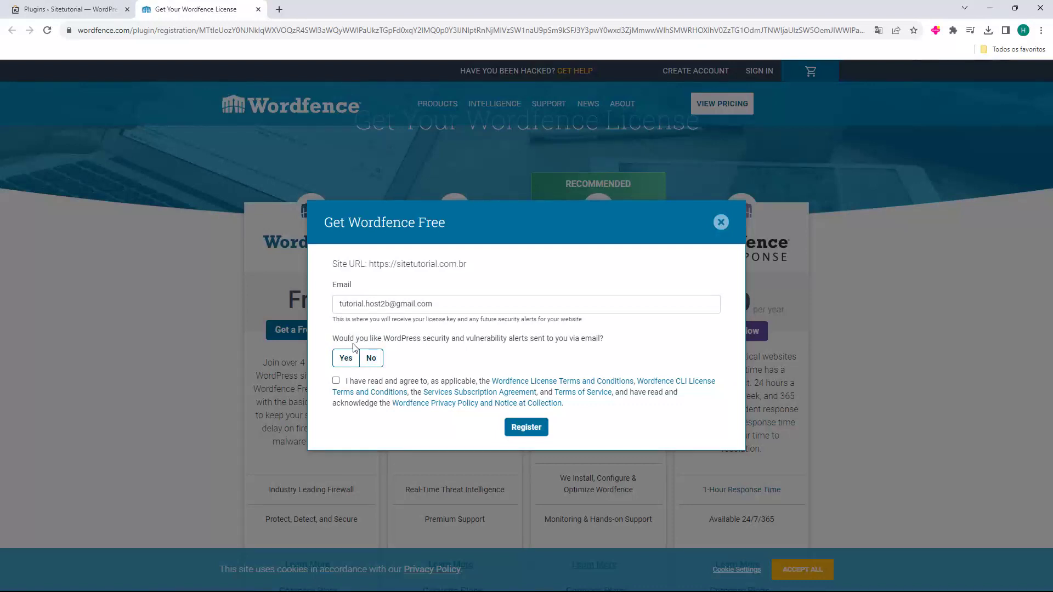
Decline e-mail security alerts, accept the terms, and register the free license
left_click(371, 358)
left_click(346, 357)
left_click(371, 359)
left_click(337, 381)
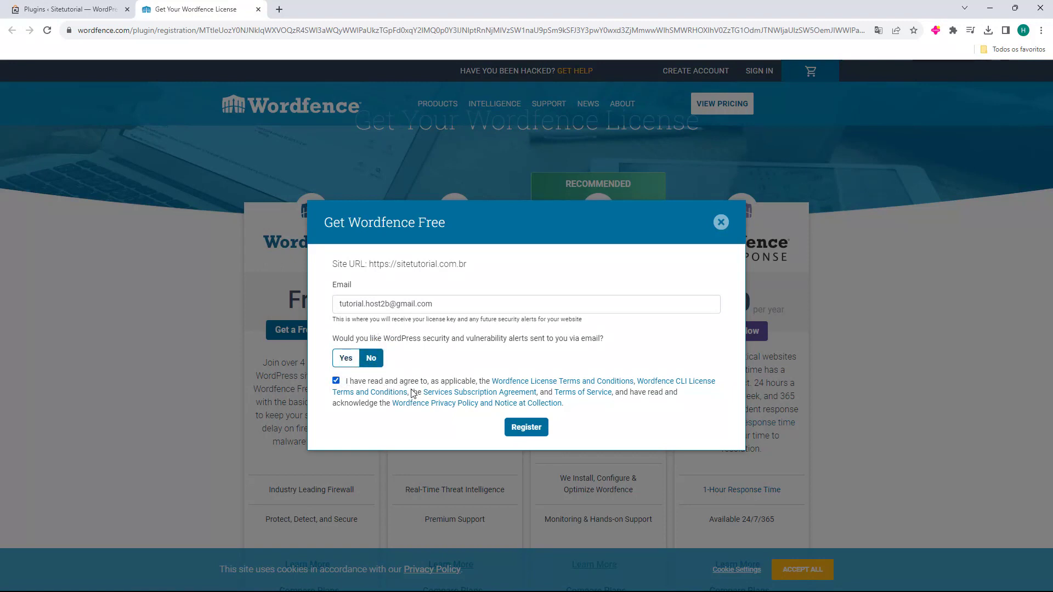
left_click(527, 428)
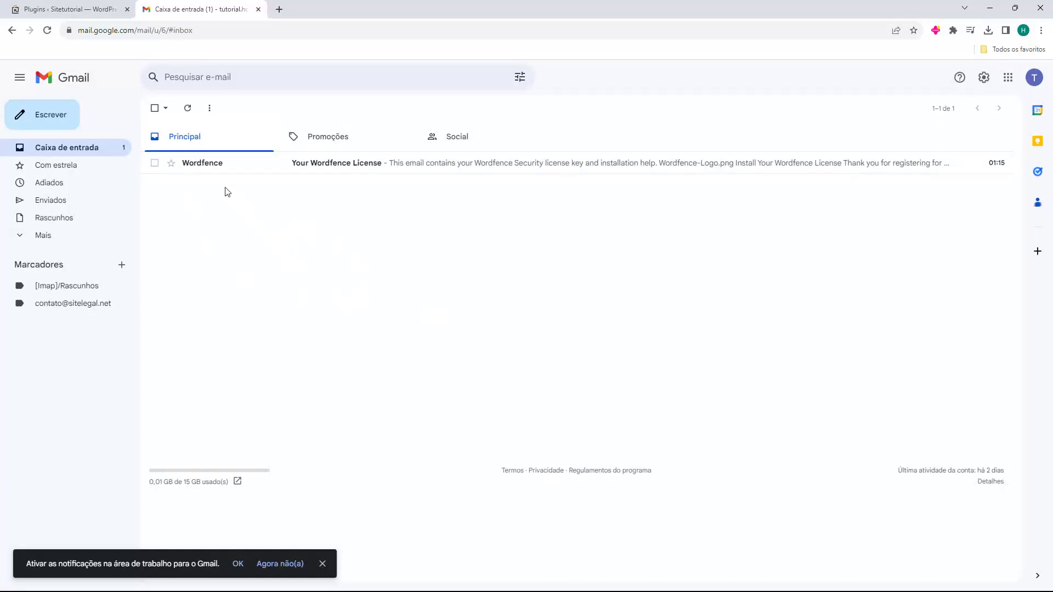
From the 'Your Wordfence License' e-mail, install the license on the site automatically
left_click(204, 166)
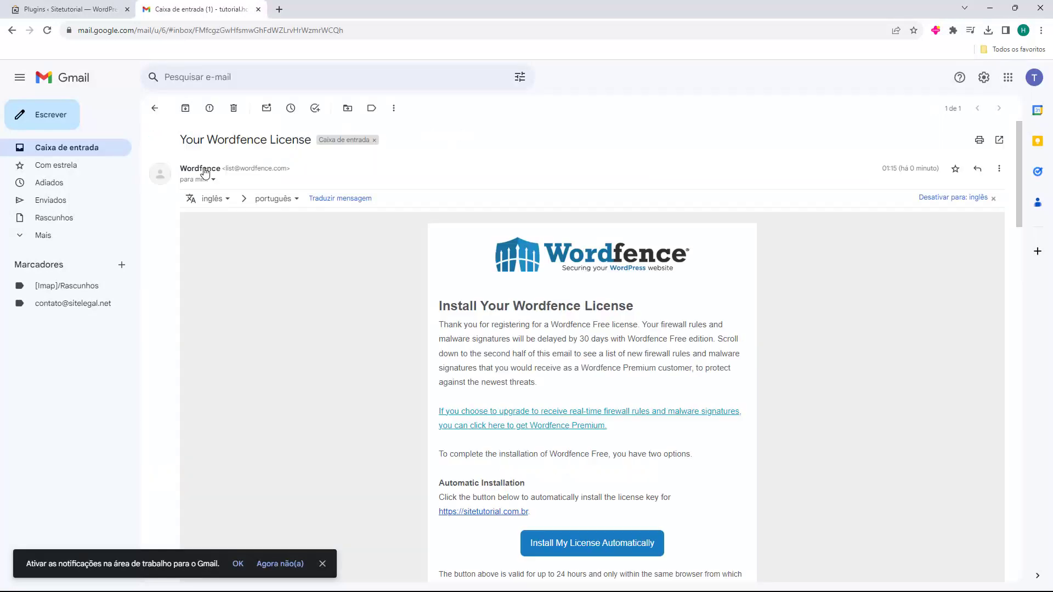
scroll(455, 373, "down", 1)
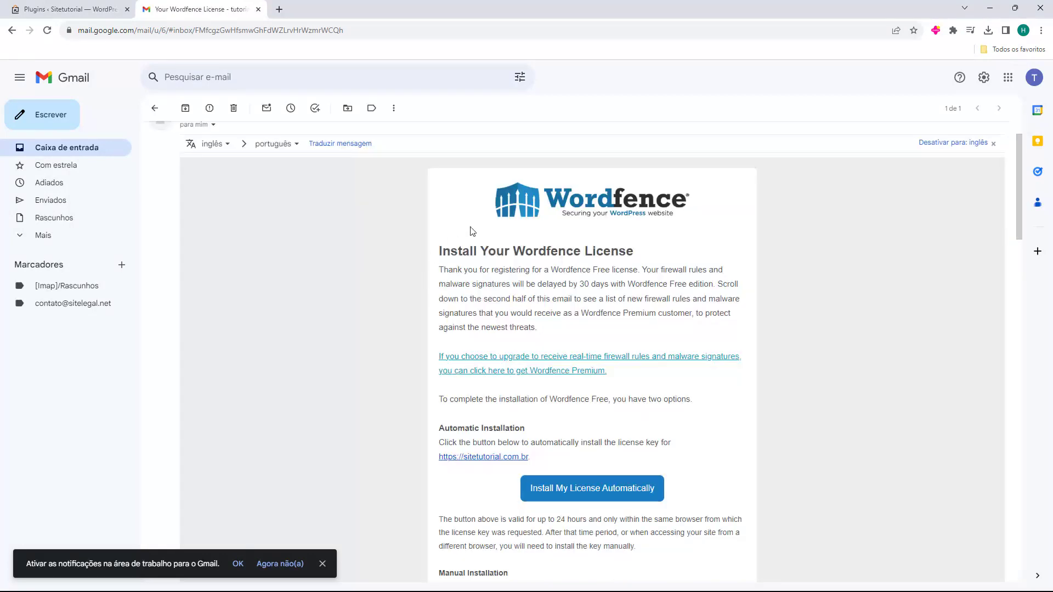
scroll(590, 263, "down", 3)
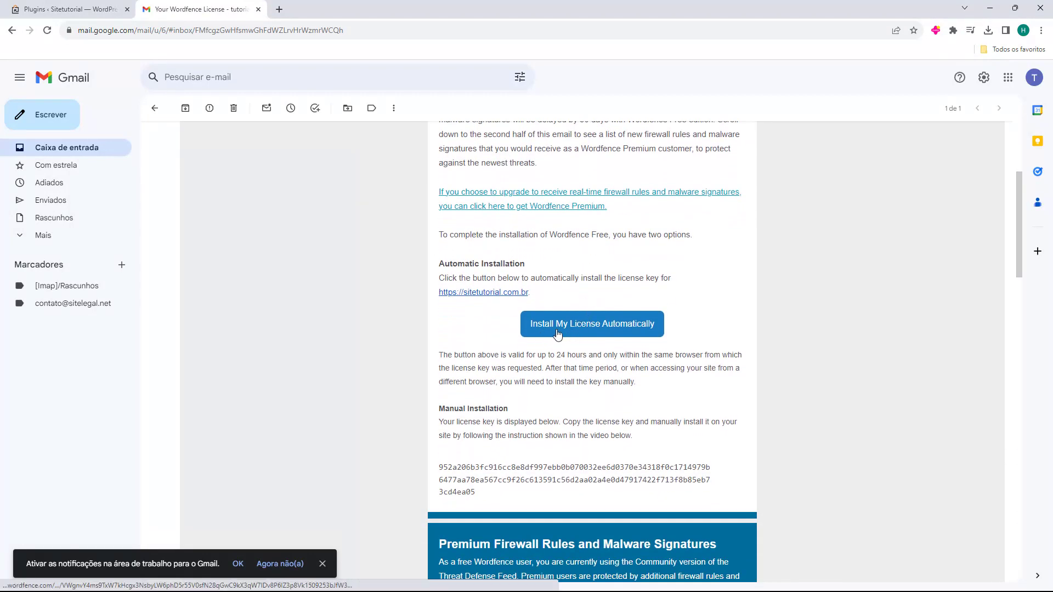
left_click(587, 330)
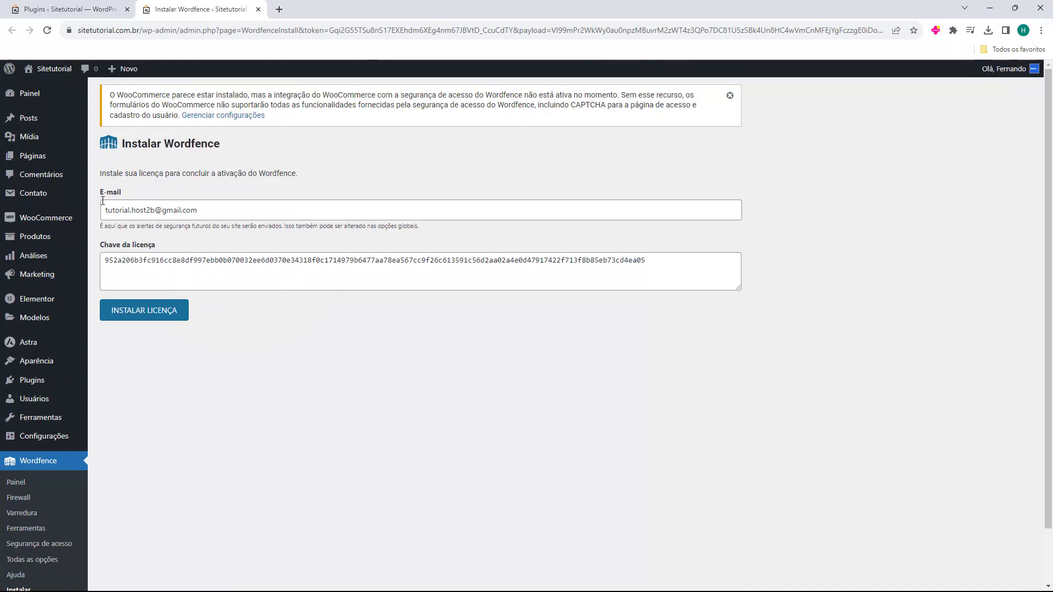
Install the free license, go to the Wordfence dashboard, and dismiss the introduction tour
left_click(139, 317)
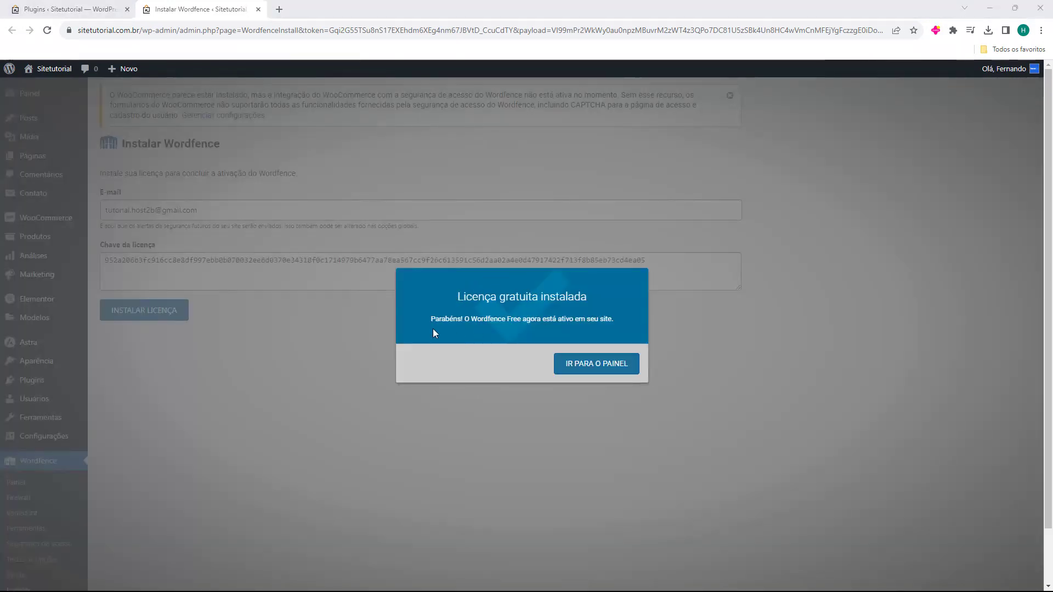
left_click(587, 366)
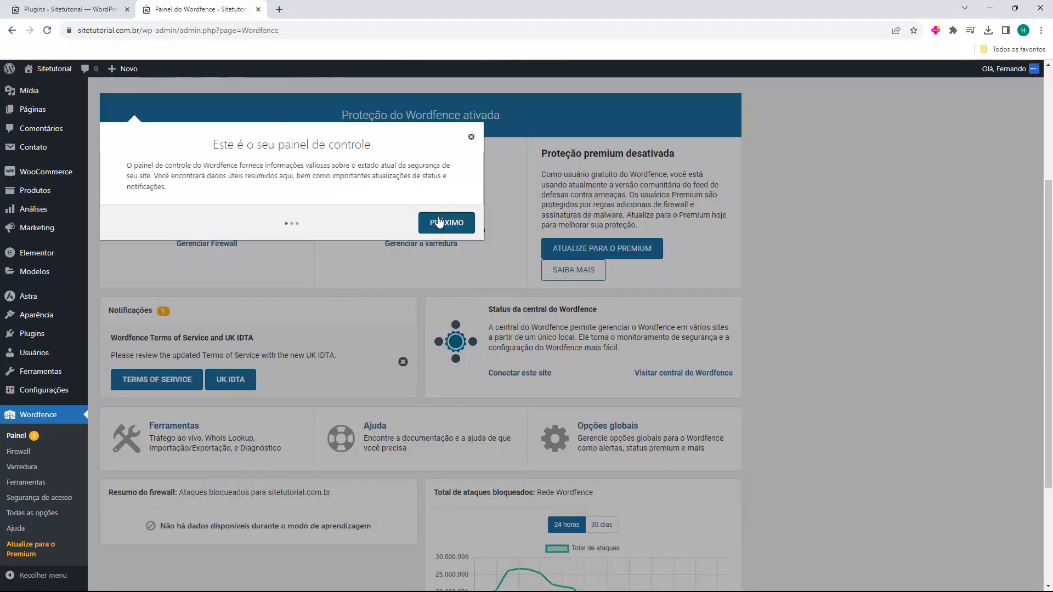
left_click(438, 222)
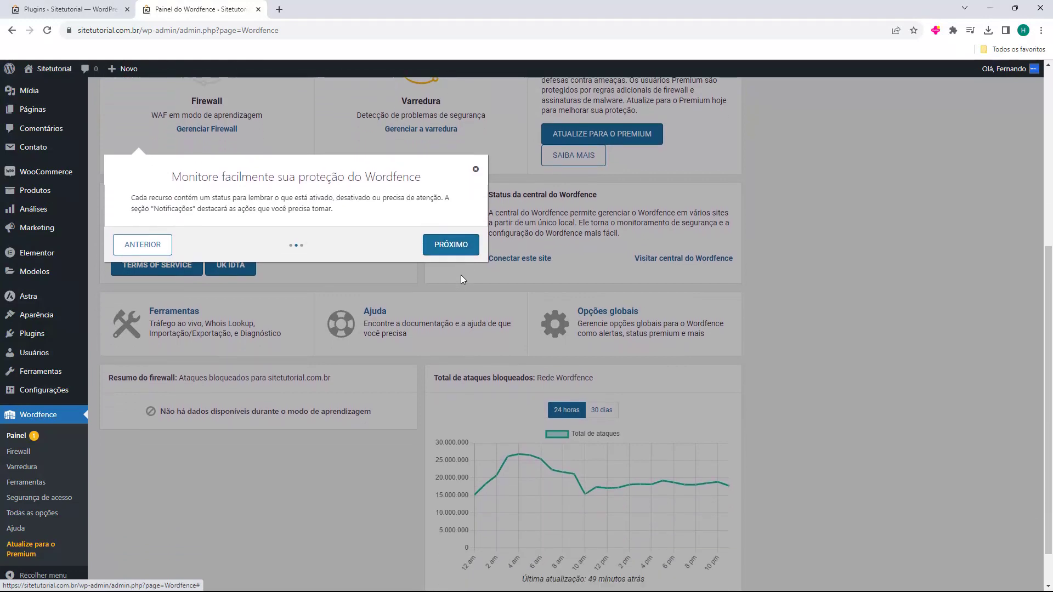
left_click(455, 219)
left_click(498, 337)
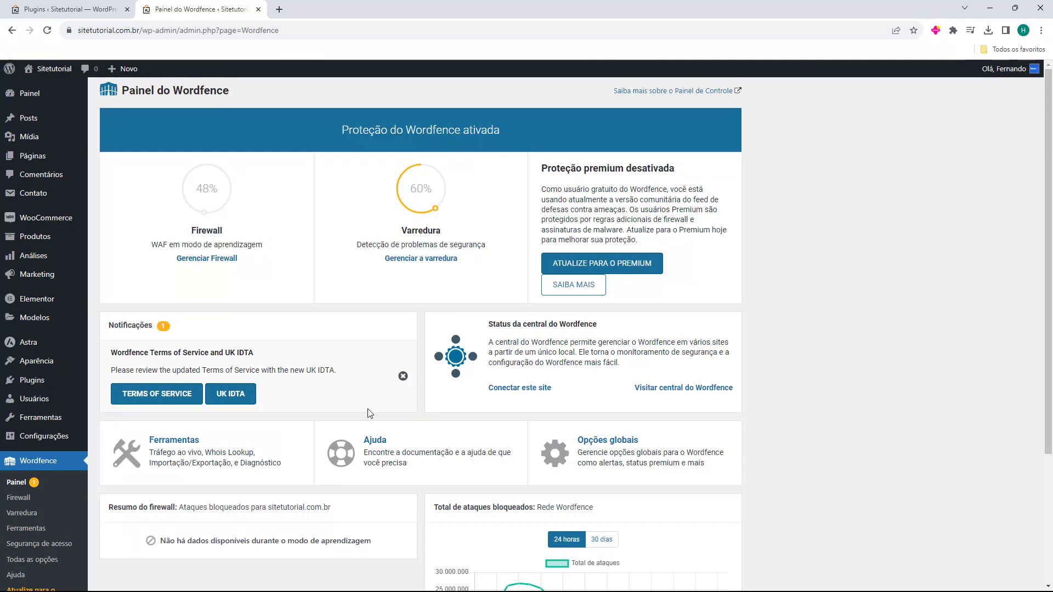
scroll(66, 394, "down", 2)
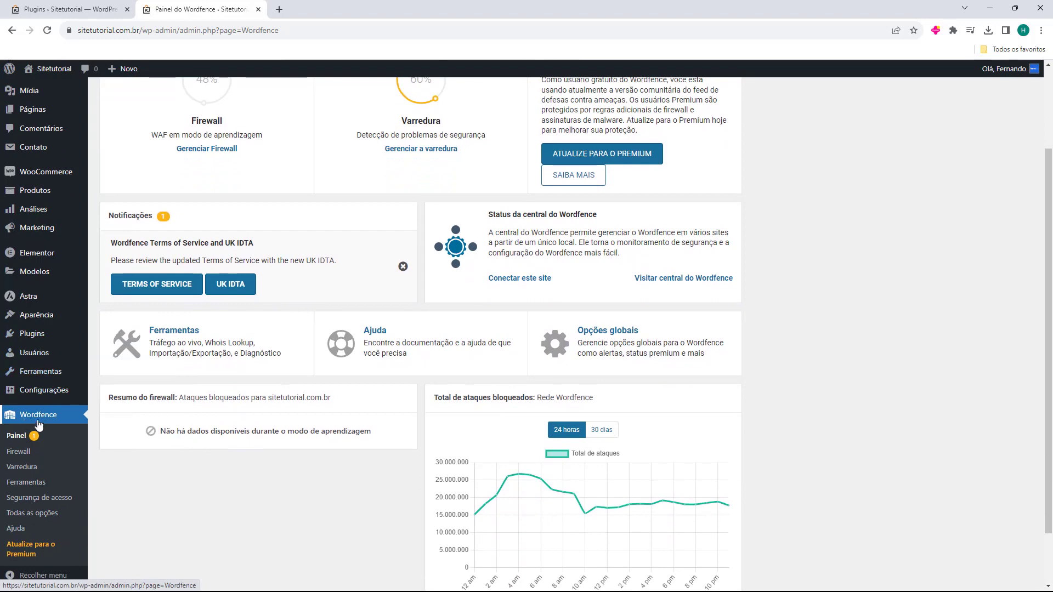
Start a new Wordfence security scan from the Varredura page
left_click(17, 473)
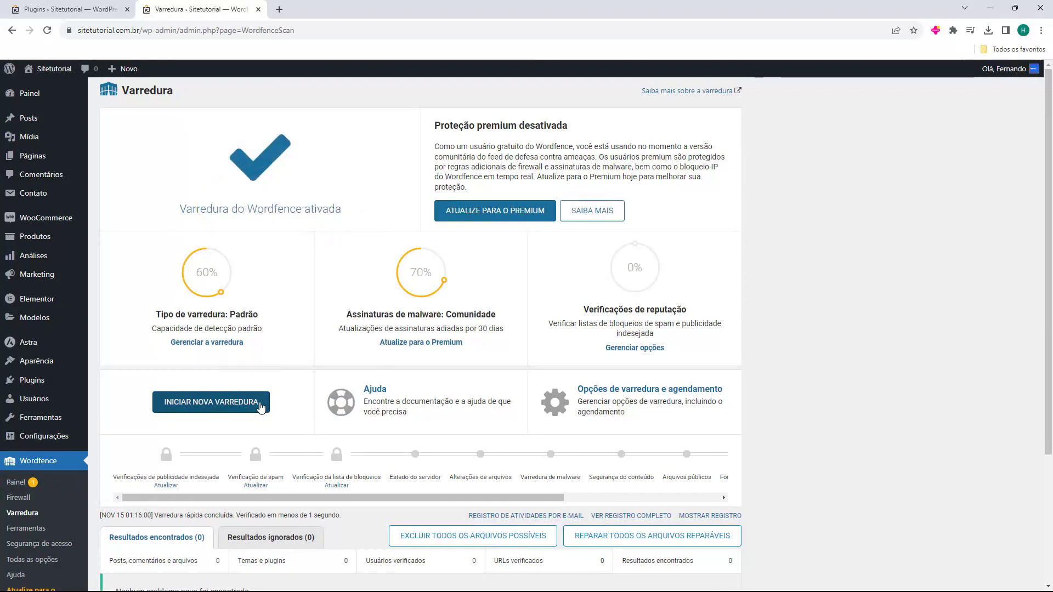
scroll(260, 392, "down", 1)
left_click(209, 353)
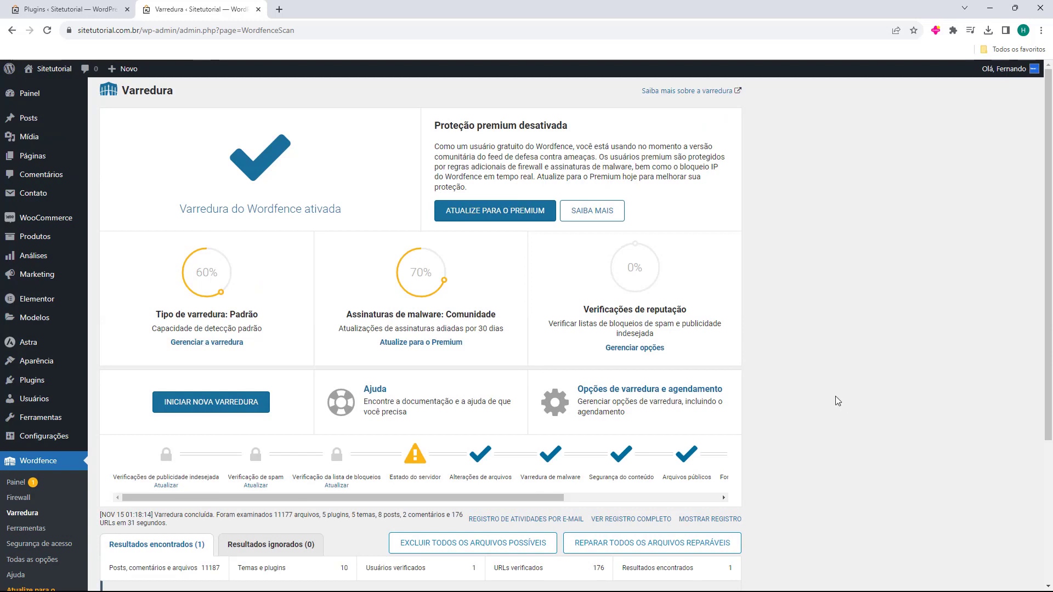
Review the scan results: one low-severity issue, 3 paths ignored in the malware scan
scroll(376, 383, "down", 2)
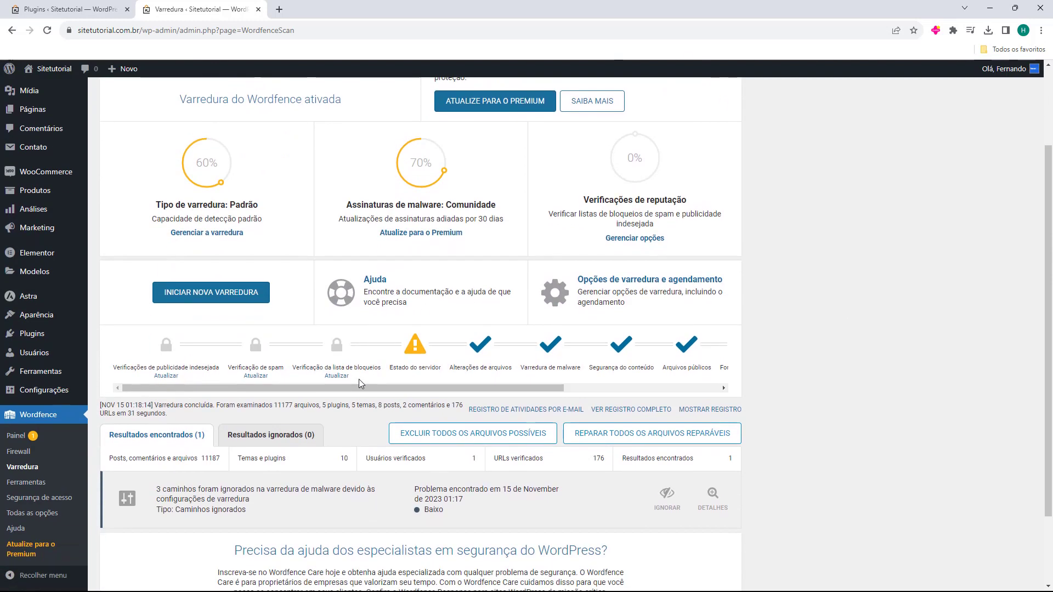
scroll(359, 380, "down", 2)
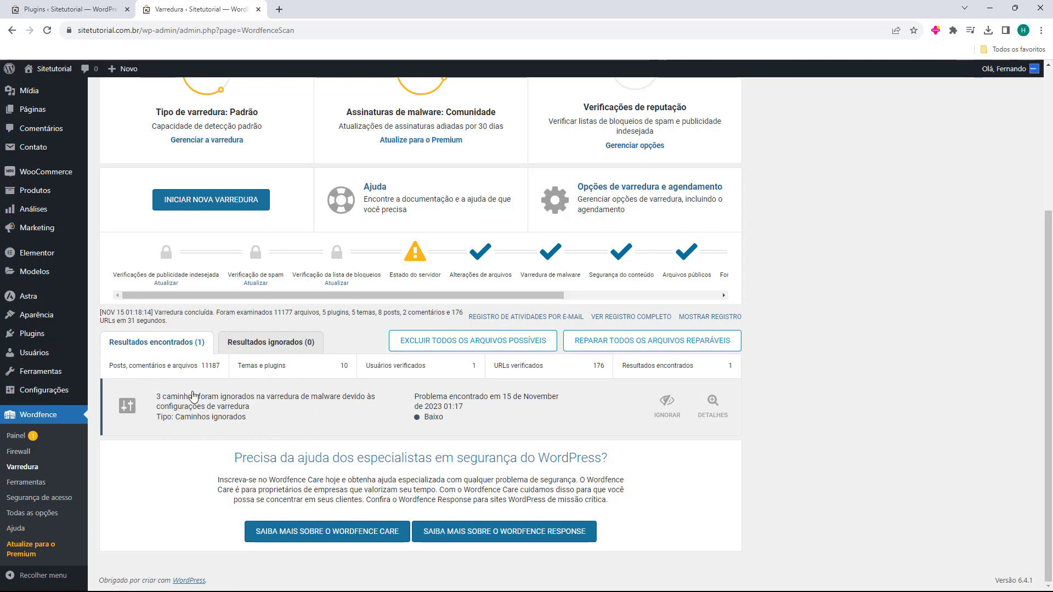
scroll(384, 285, "right", 5)
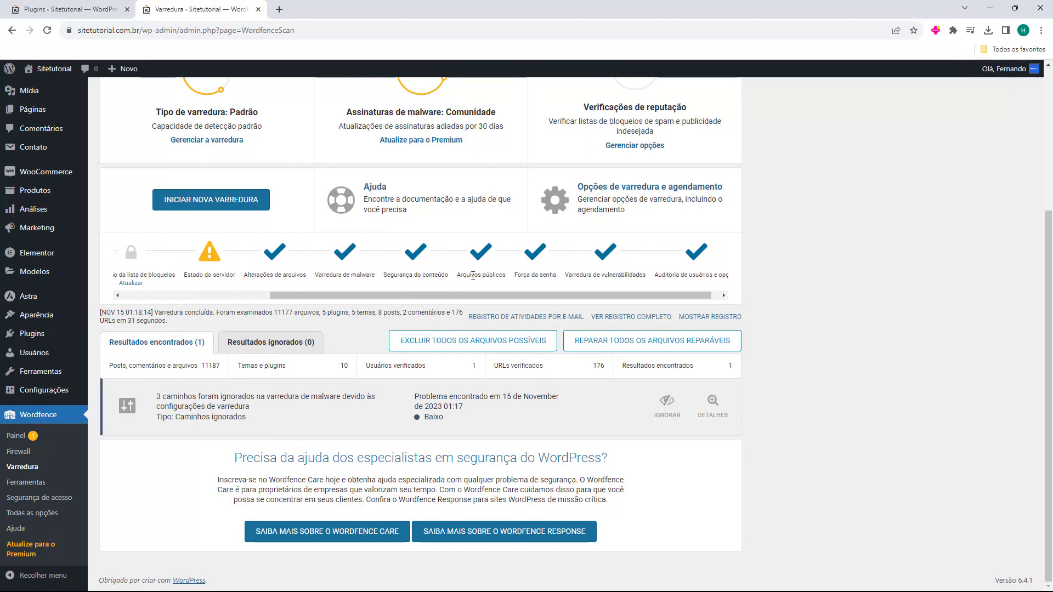
scroll(510, 283, "up", 1)
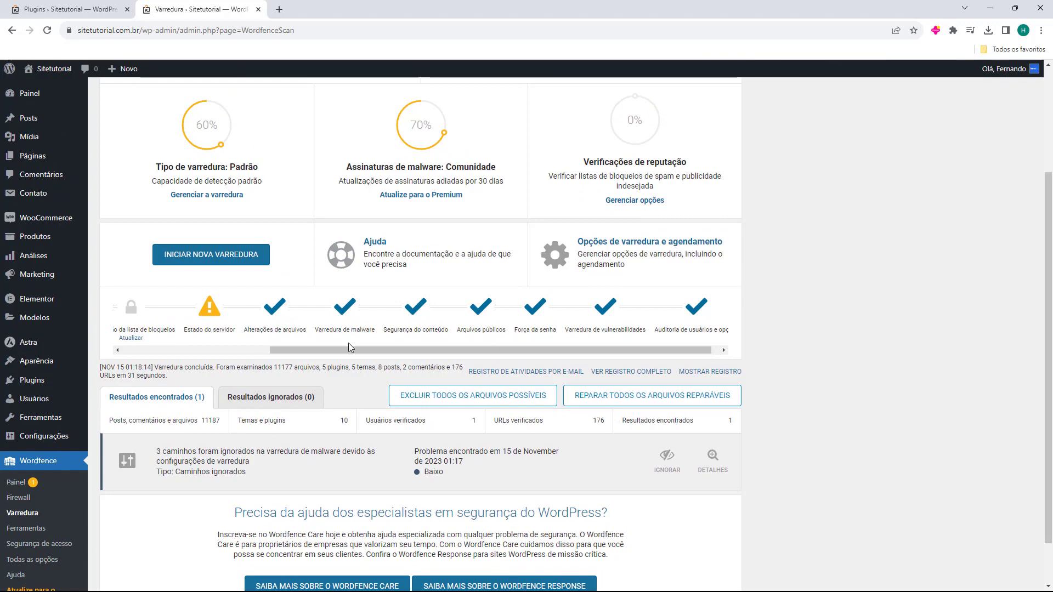
left_click_drag(333, 329, 222, 366)
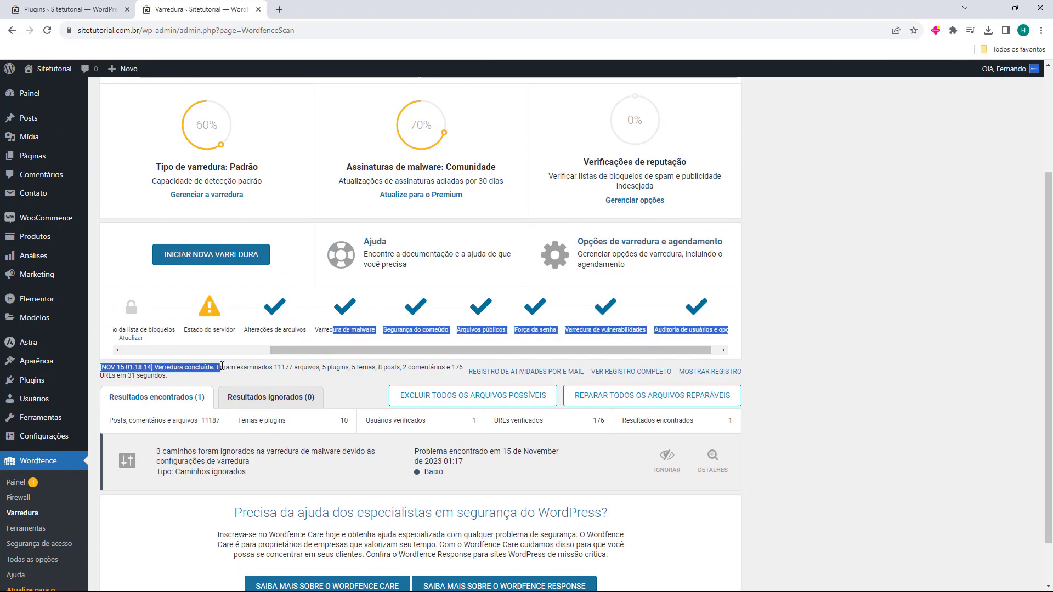
left_click(305, 354)
scroll(307, 356, "down", 1)
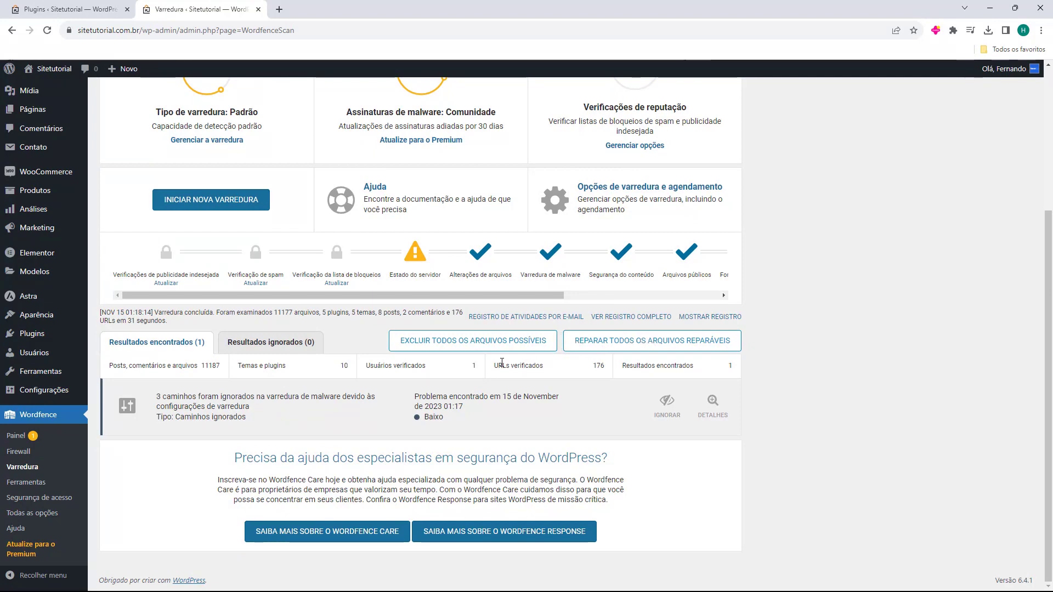
scroll(494, 329, "up", 4)
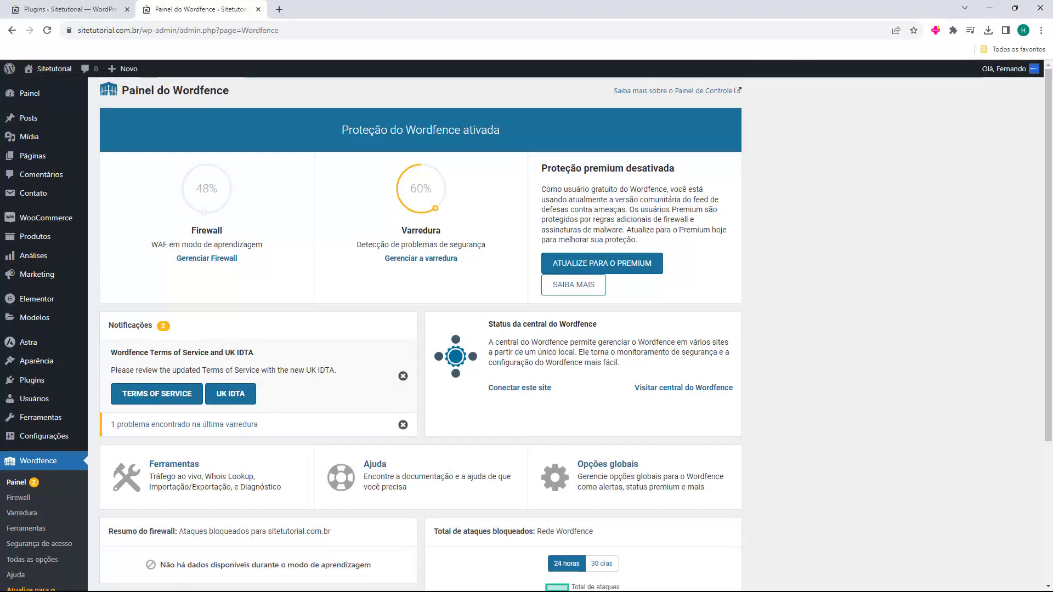